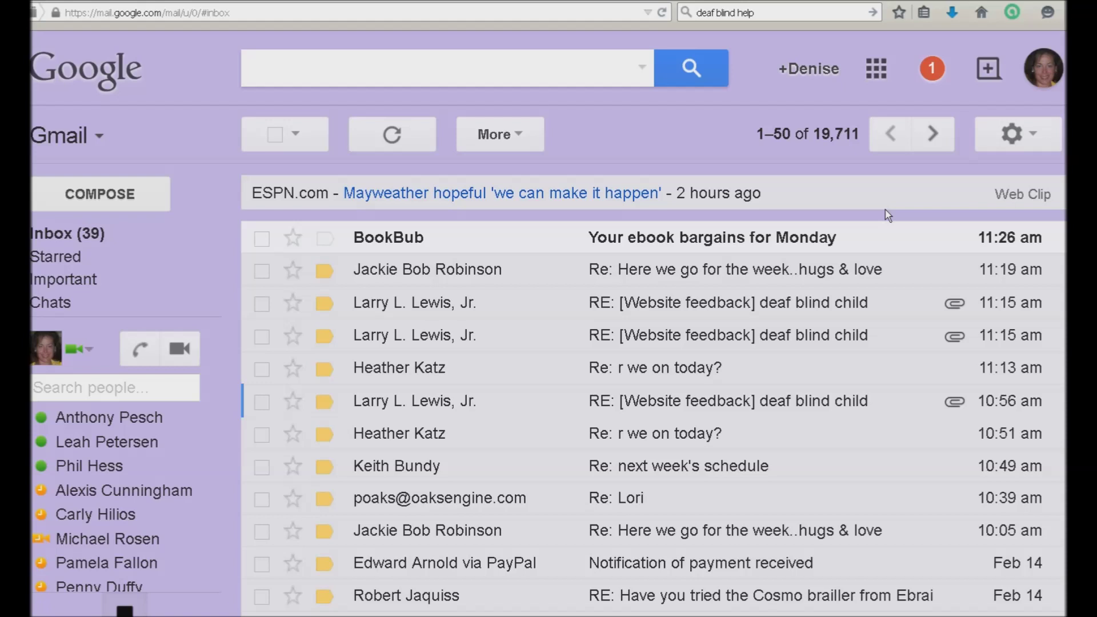
Step: Go from Gmail to Google Calendar via the Apps link, landing on the Agenda view
{"action": "key", "text": "Insert+F7"}
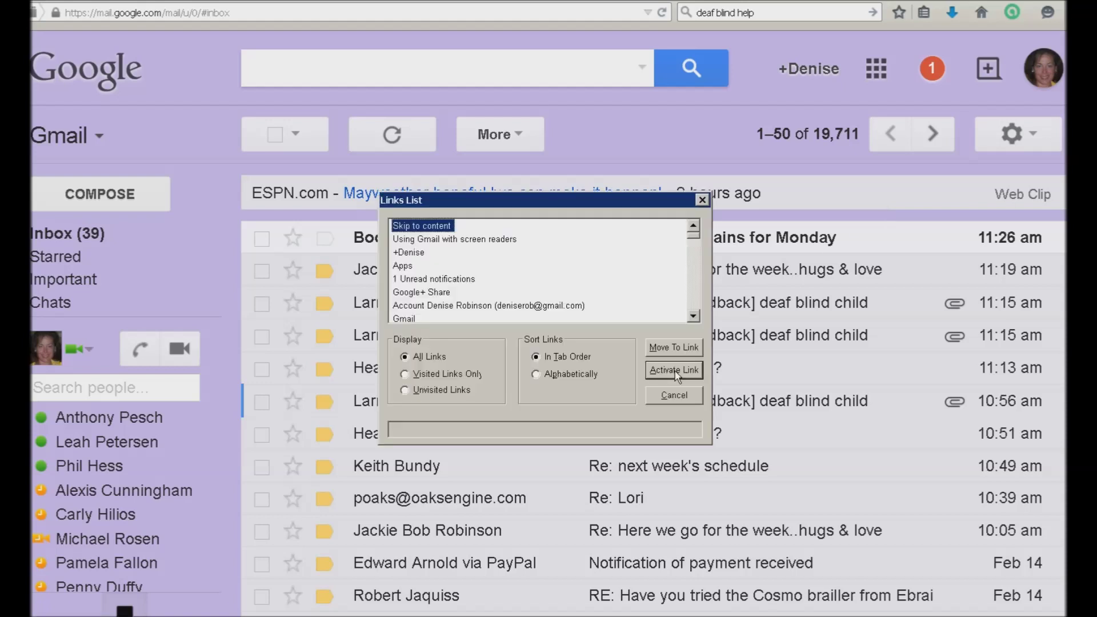
{"action": "key", "text": "a"}
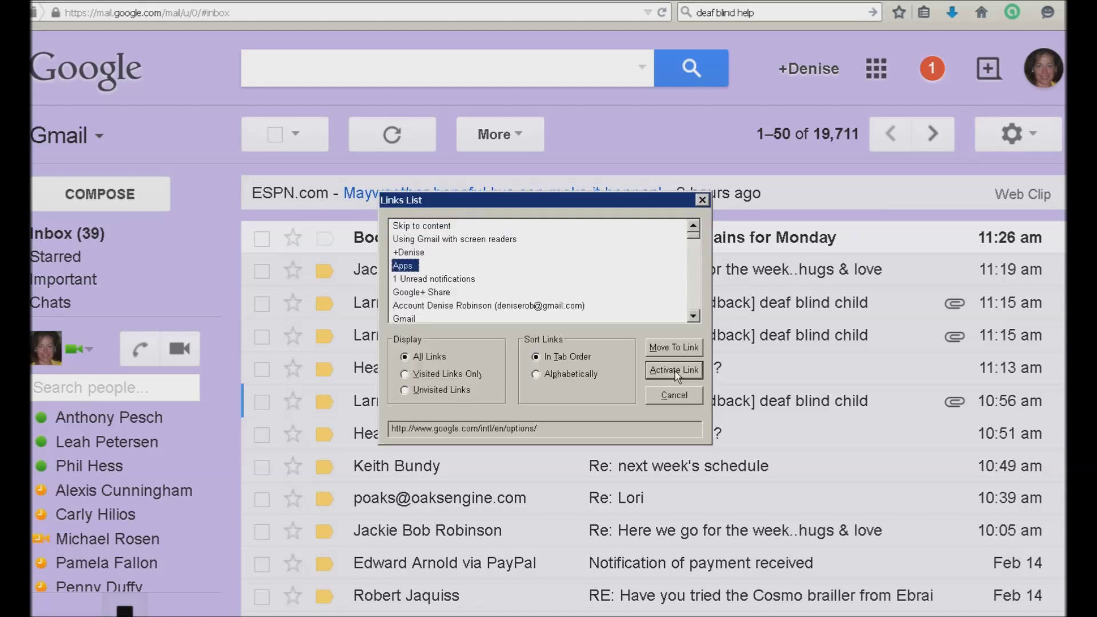
{"action": "left_click", "coordinate": [675, 372]}
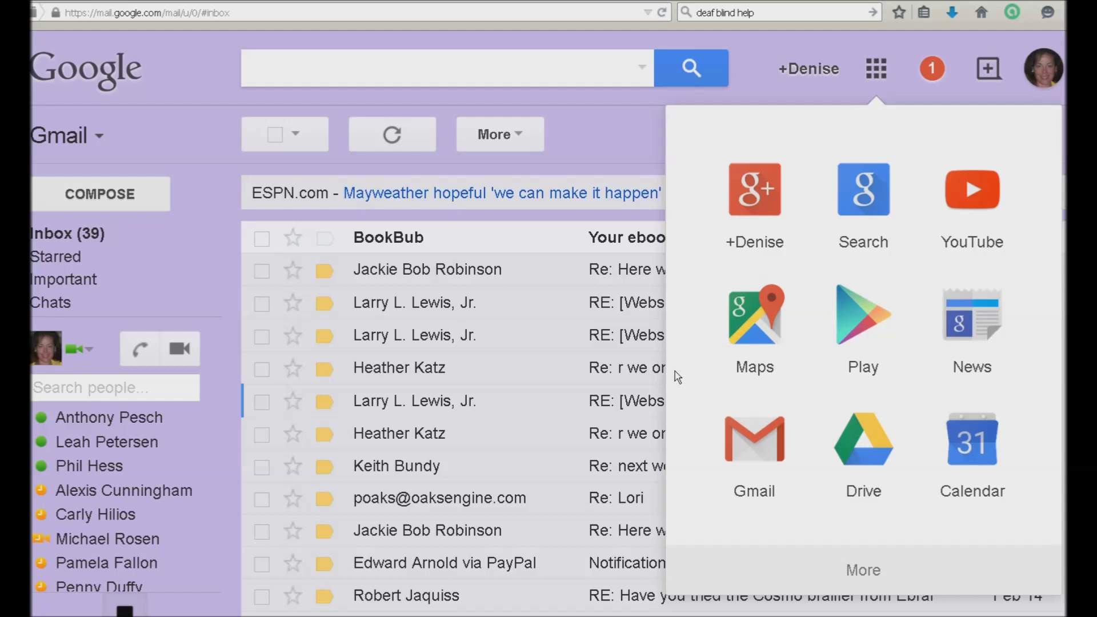
{"action": "key", "text": "Return"}
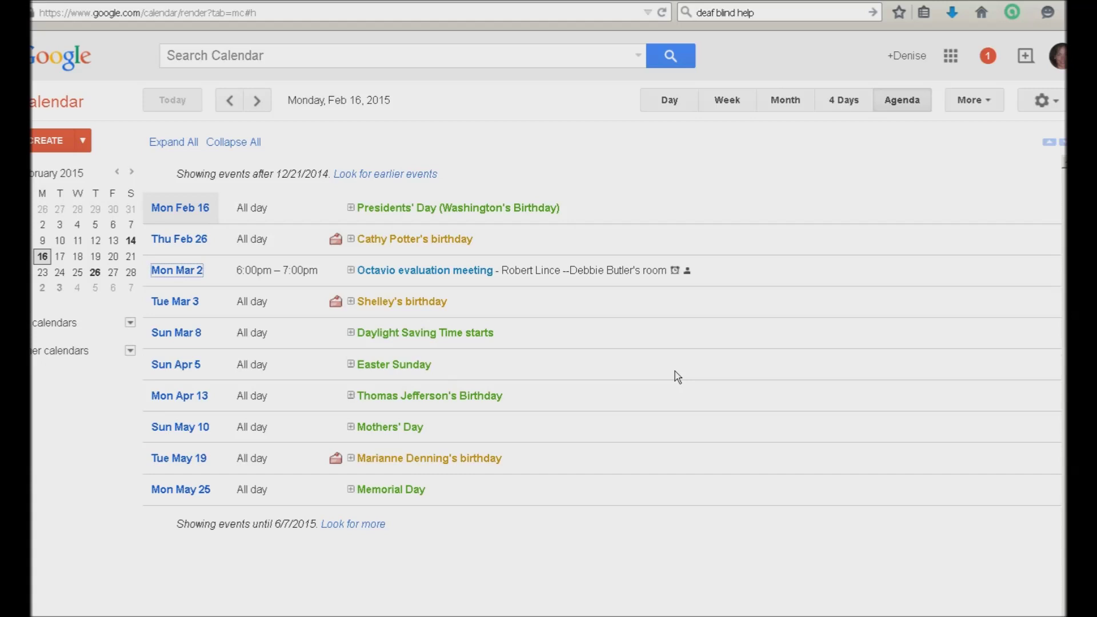
Step: Start a new event with the CREATE button, opening an Untitled event form for 2/16/2015
{"action": "key", "text": "Tab"}
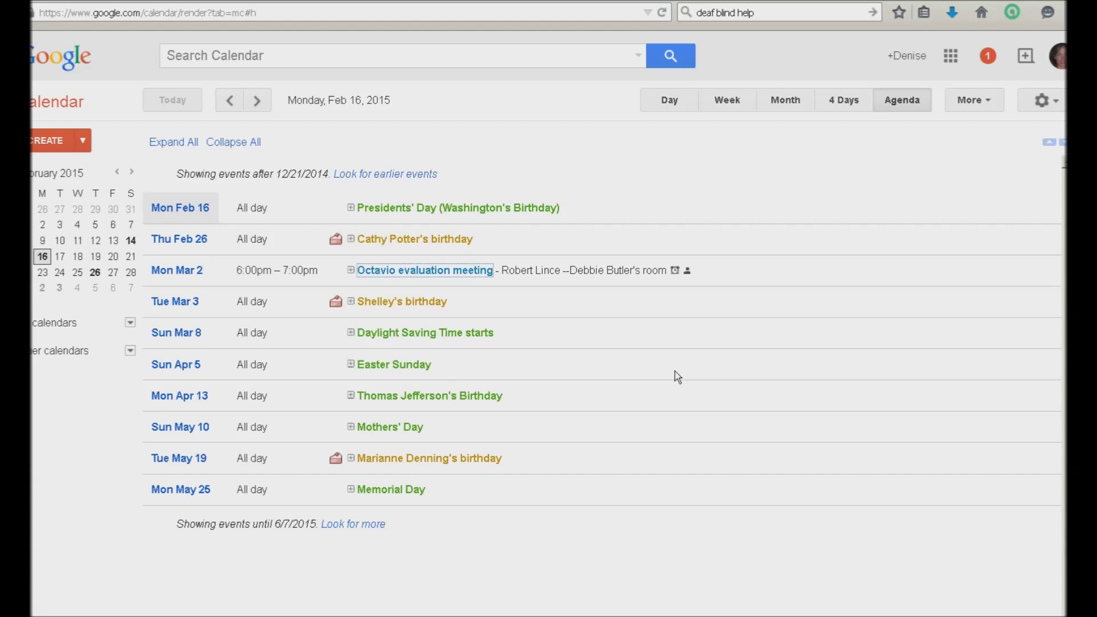
{"action": "key", "text": "Insert+F5"}
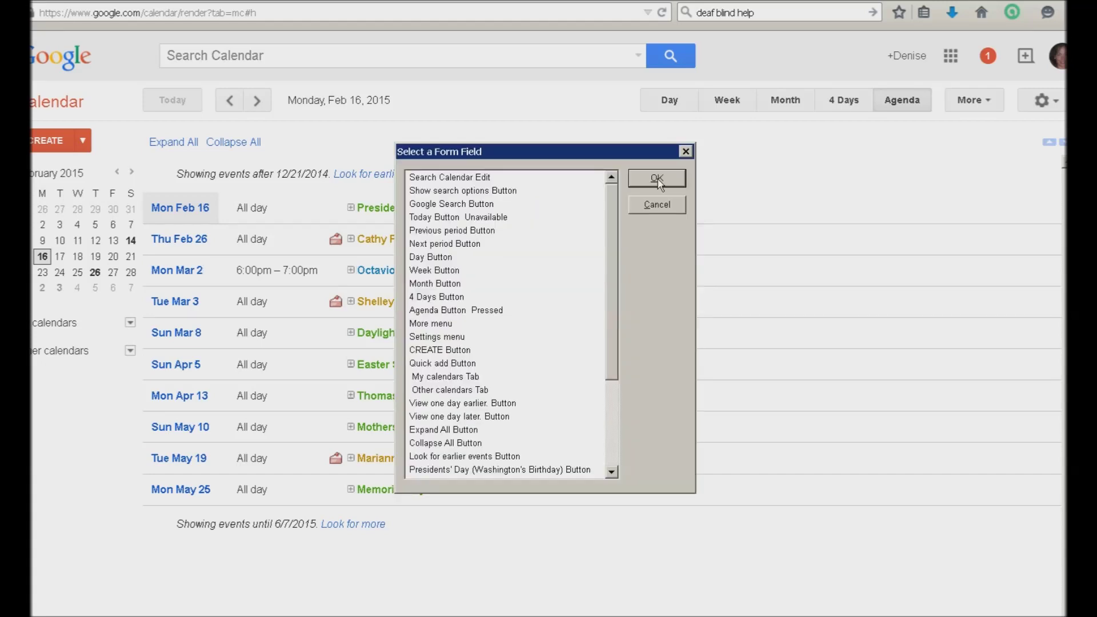
{"action": "key", "text": "c"}
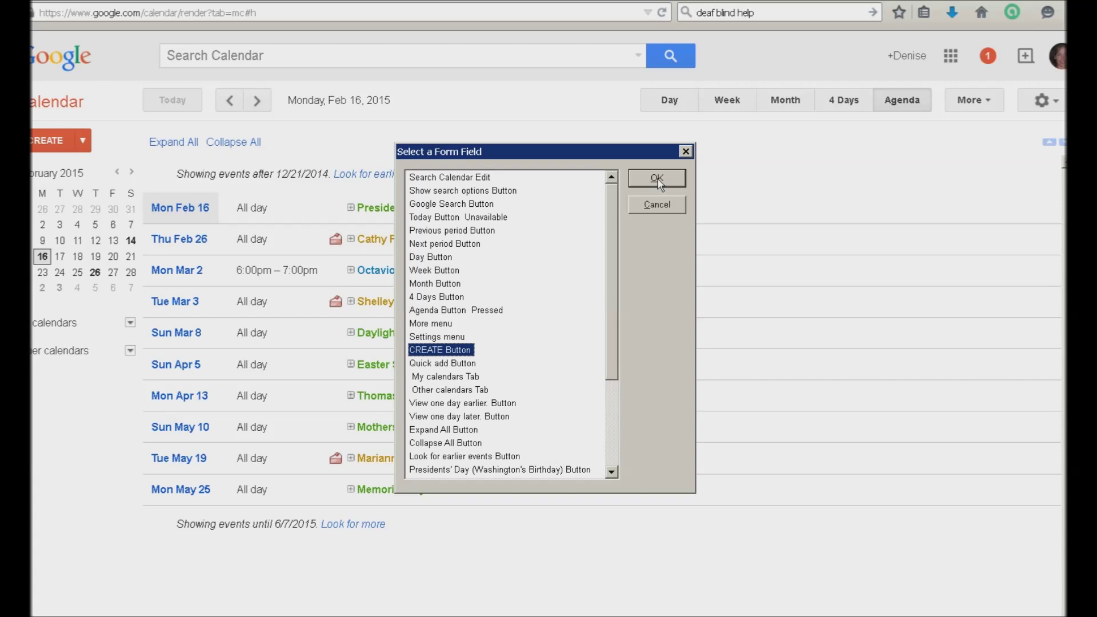
{"action": "left_click", "coordinate": [658, 182]}
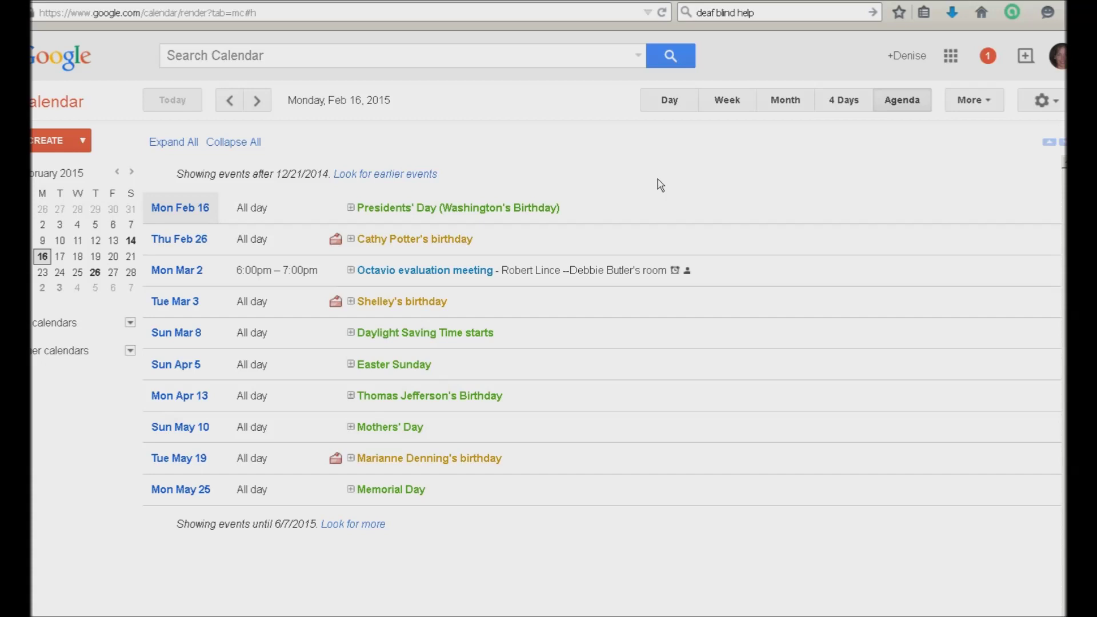
{"action": "key", "text": "c"}
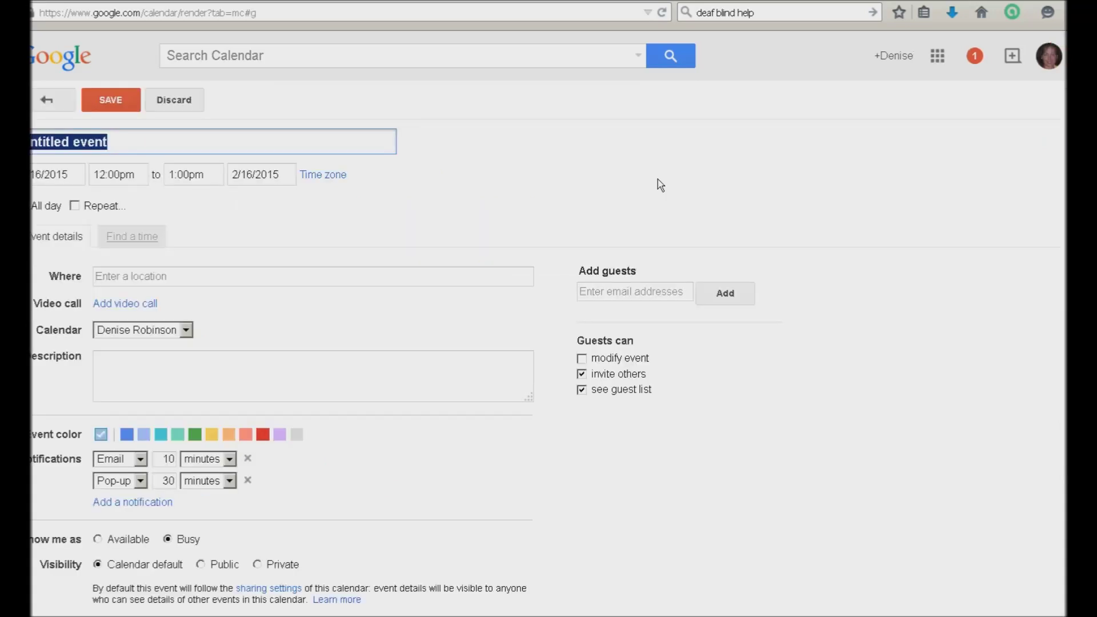
Step: Title the event 'Conference' and set it to start 2/25/2015 at 9:00am
{"action": "type", "text": "Conferenc"}
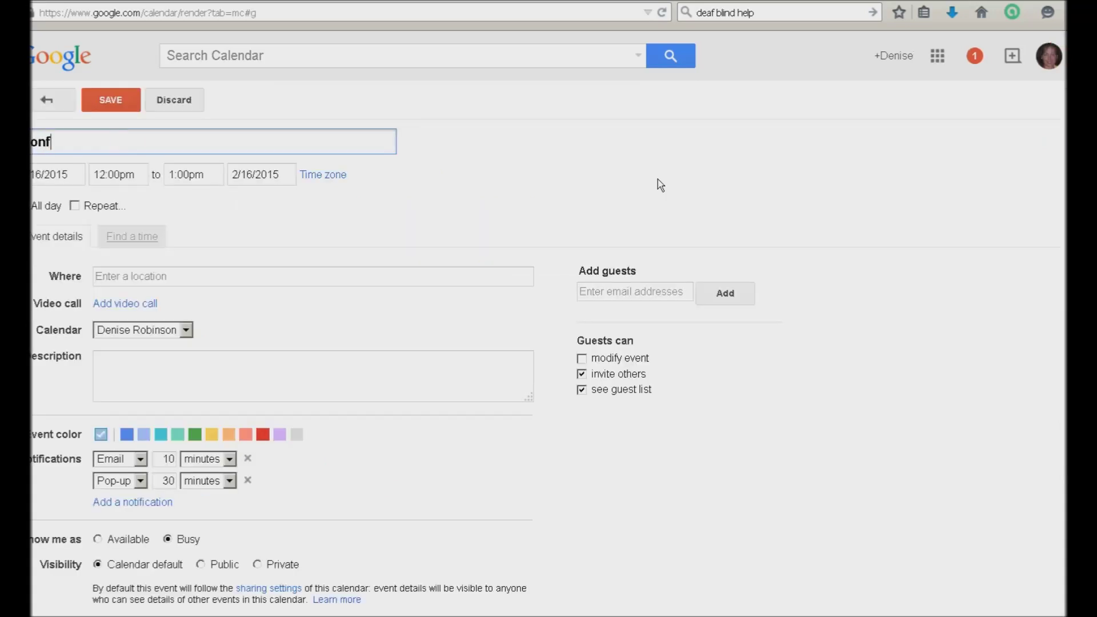
{"action": "type", "text": "erence"}
{"action": "key", "text": "Tab"}
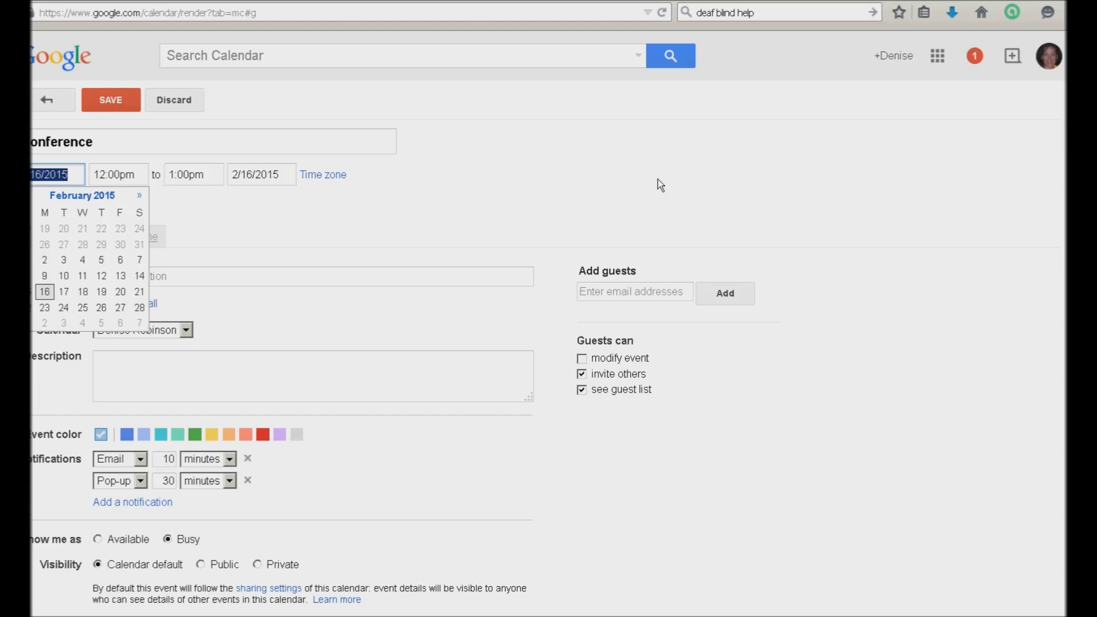
{"action": "key", "text": "BackSpace"}
{"action": "type", "text": "25/2015"}
{"action": "key", "text": "Tab"}
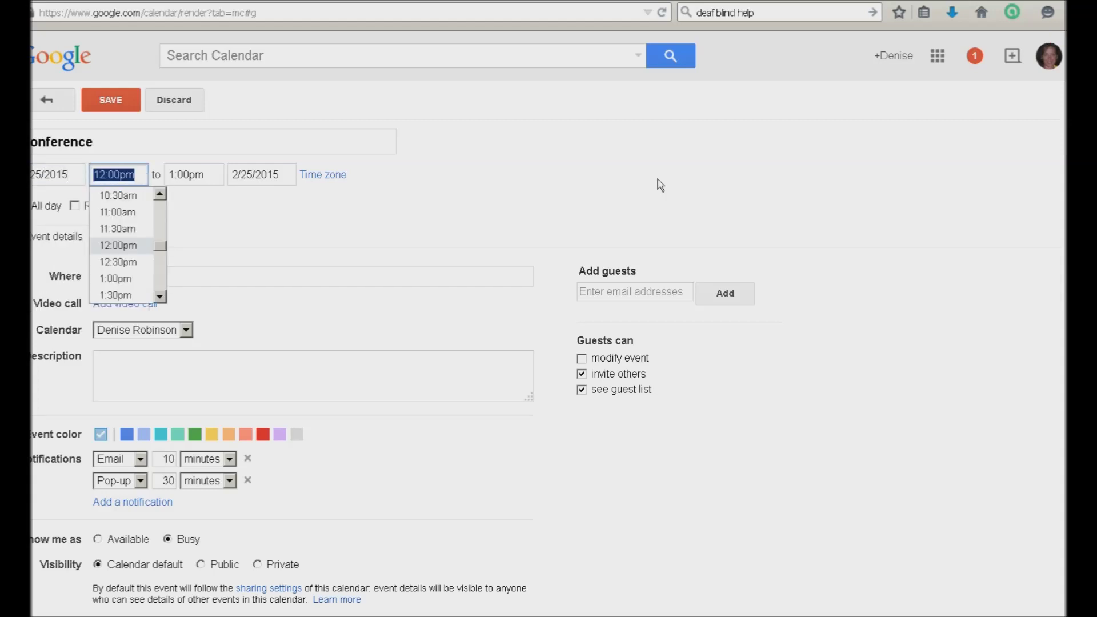
{"action": "key", "text": "Escape"}
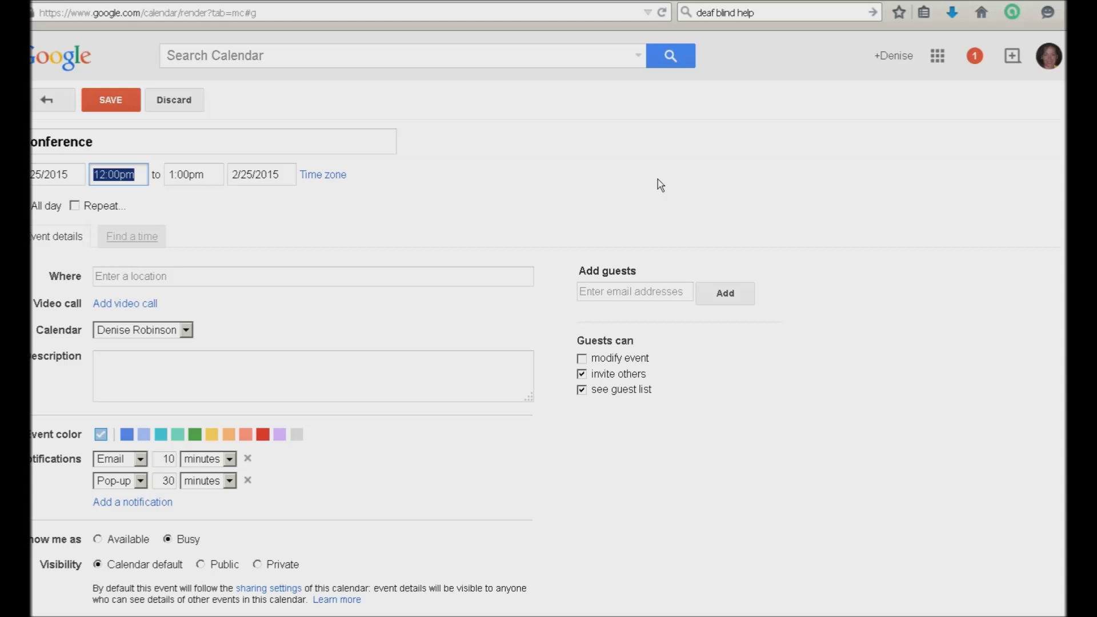
{"action": "type", "text": "9"}
{"action": "key", "text": "Tab"}
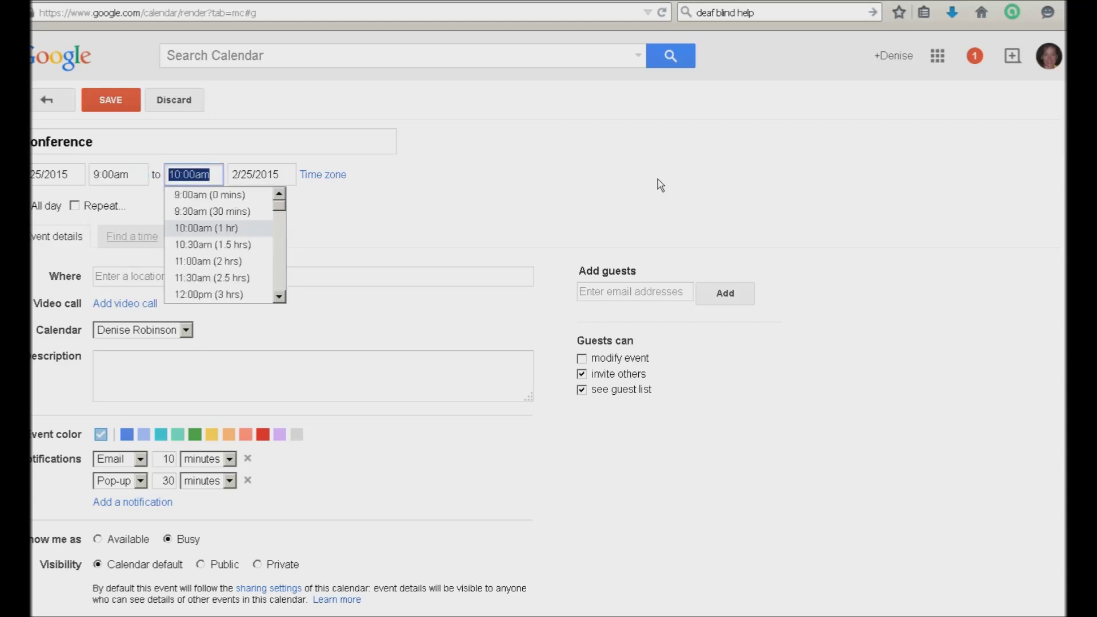
Step: Set the event's end to 10:00pm on 2/26/2015
{"action": "type", "text": "10"}
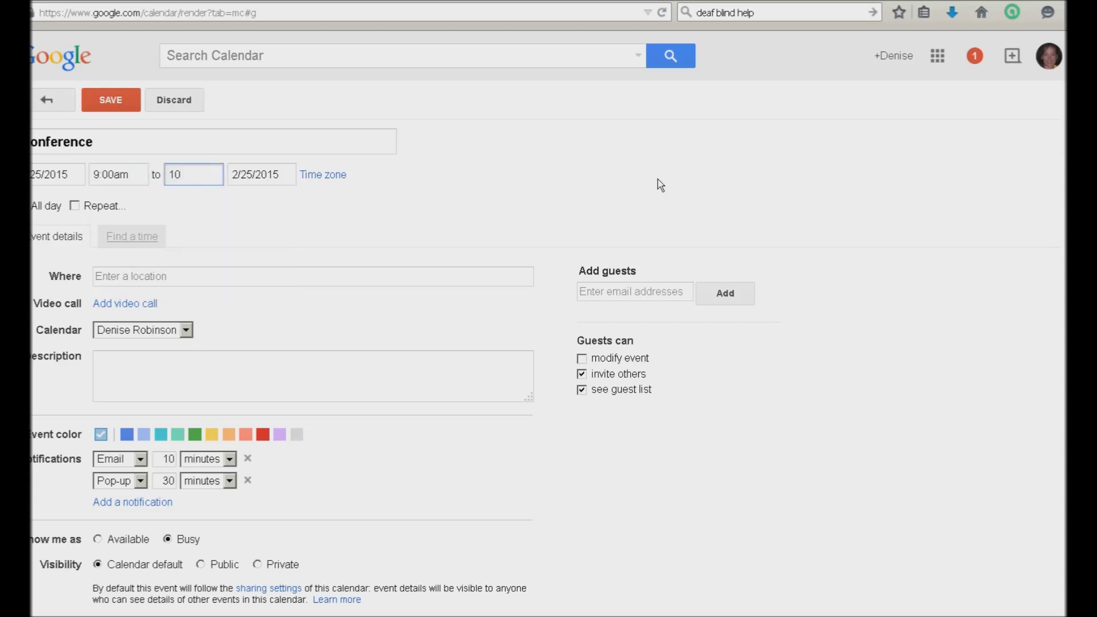
{"action": "type", "text": ":00pm"}
{"action": "key", "text": "Tab"}
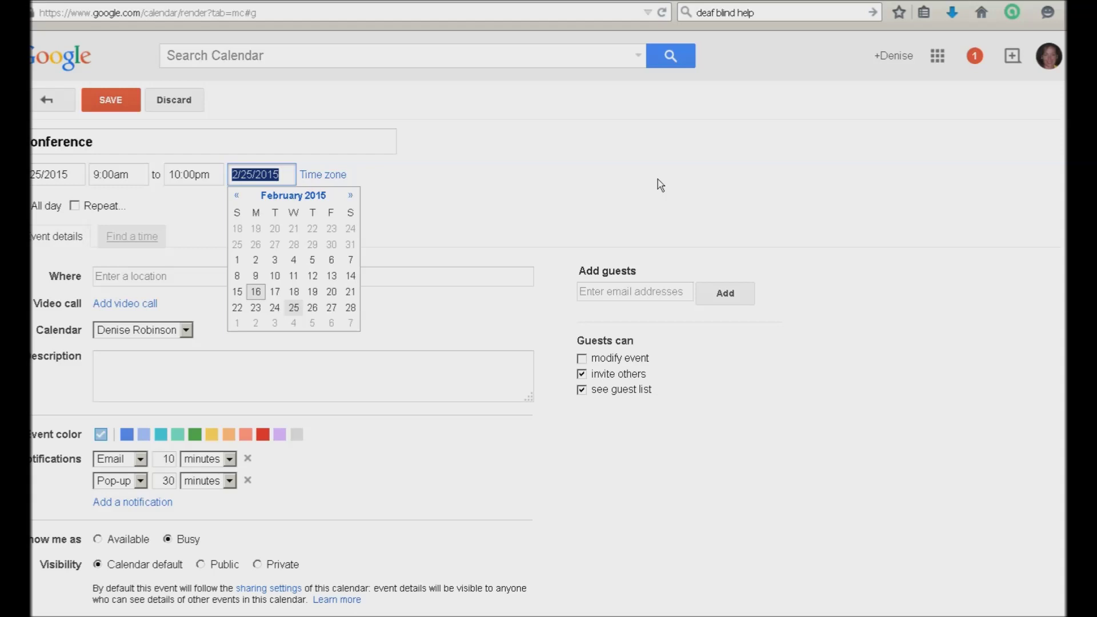
{"action": "type", "text": "2/26/2015"}
{"action": "key", "text": "Tab"}
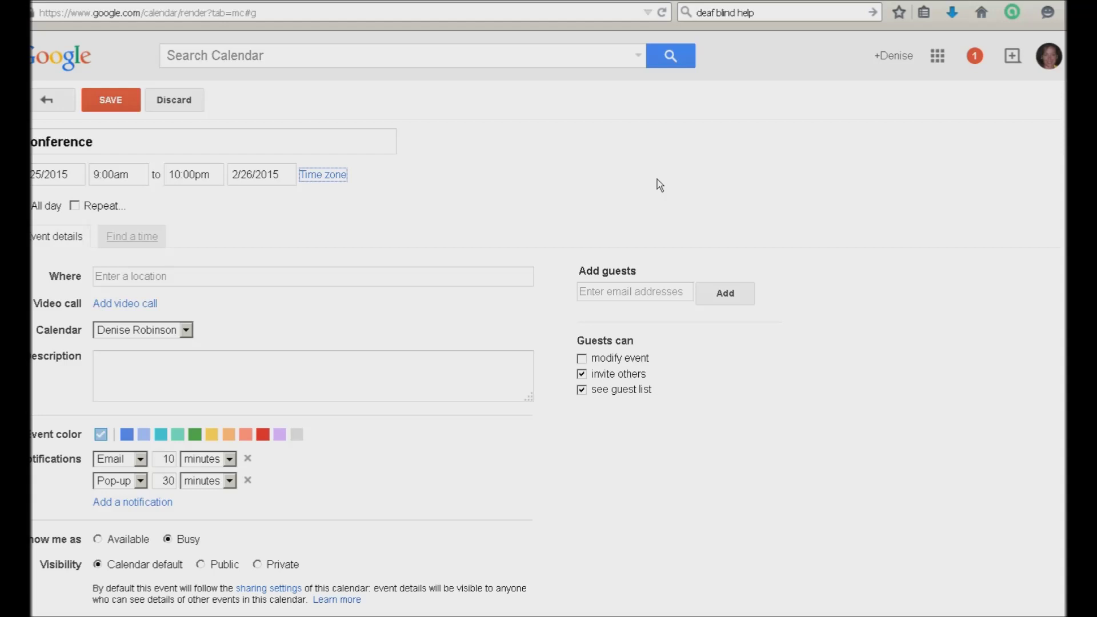
{"action": "key", "text": "Return"}
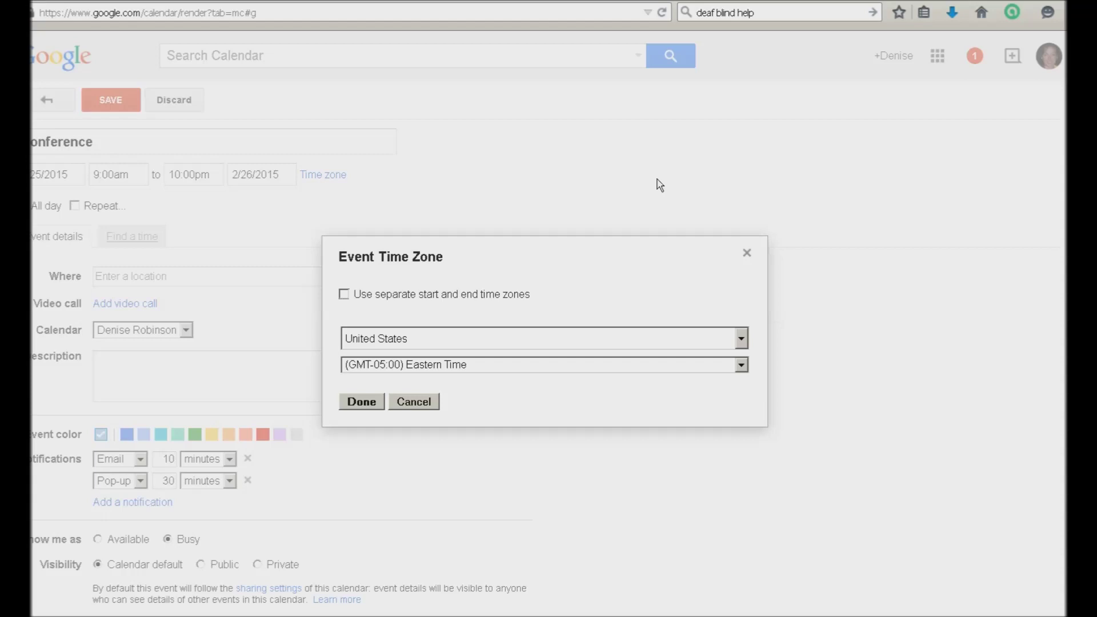
Step: Confirm the event time zone as United States, (GMT-05:00) Eastern Time
{"action": "key", "text": "Tab"}
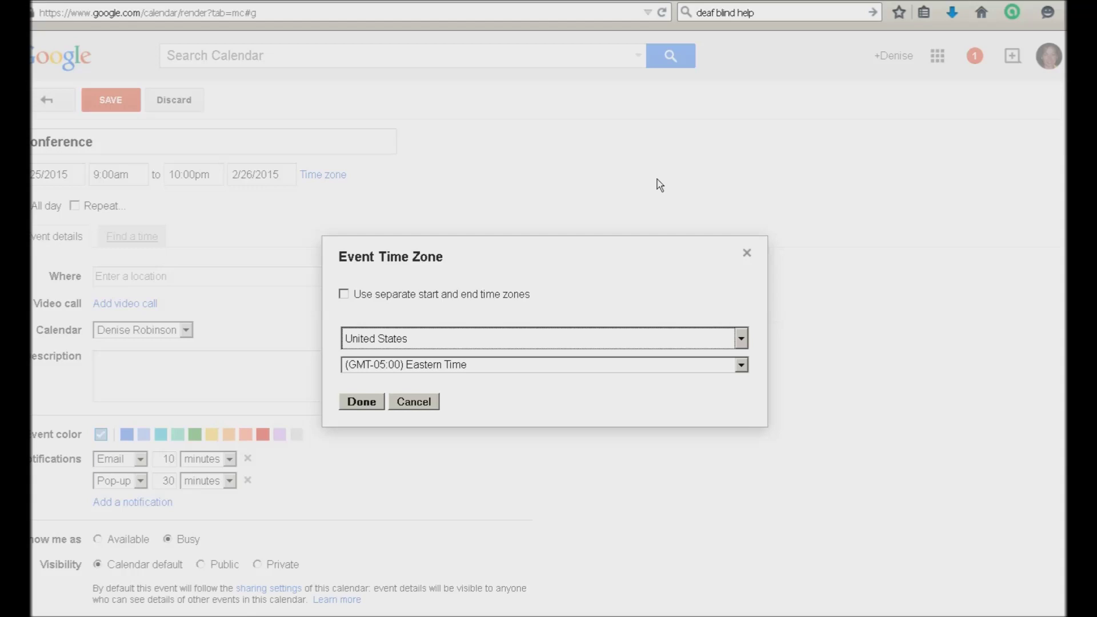
{"action": "key", "text": "Tab"}
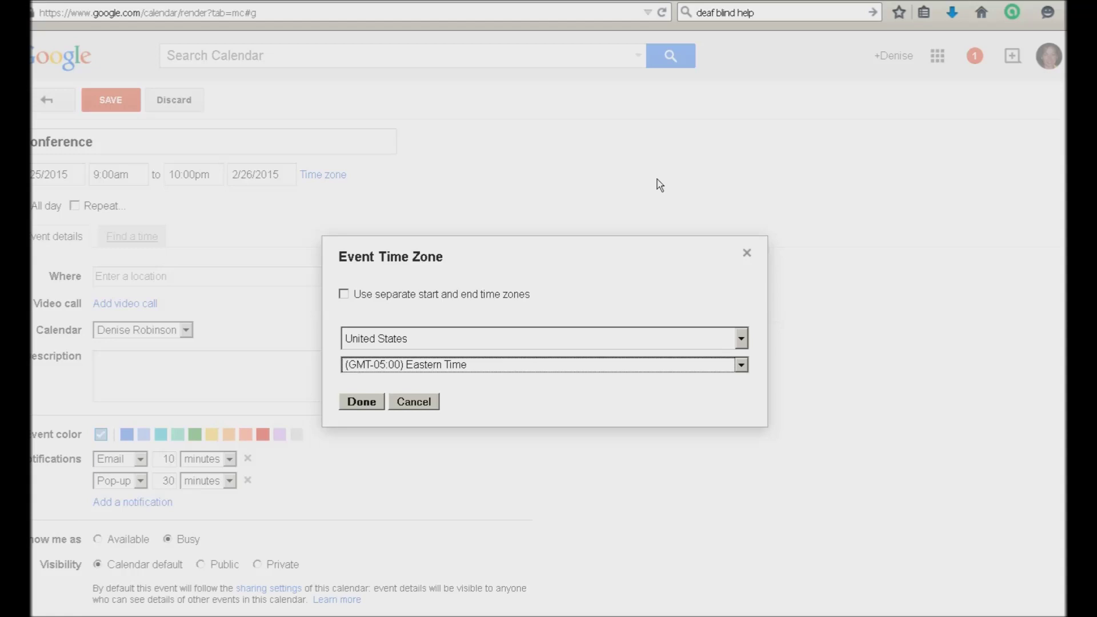
{"action": "key", "text": "Tab"}
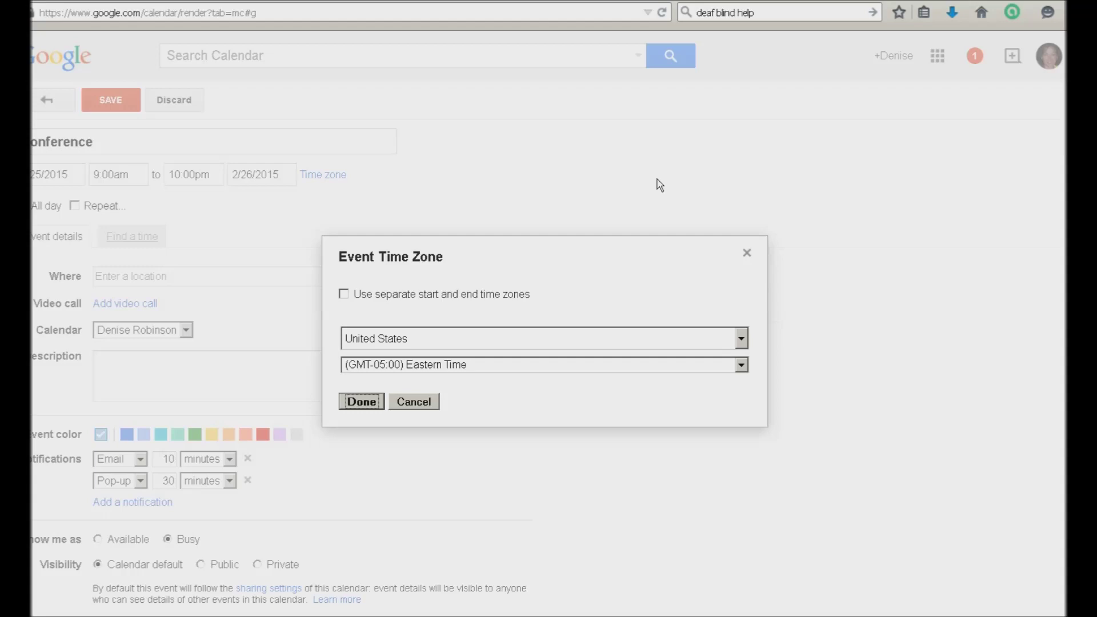
{"action": "key", "text": "Return"}
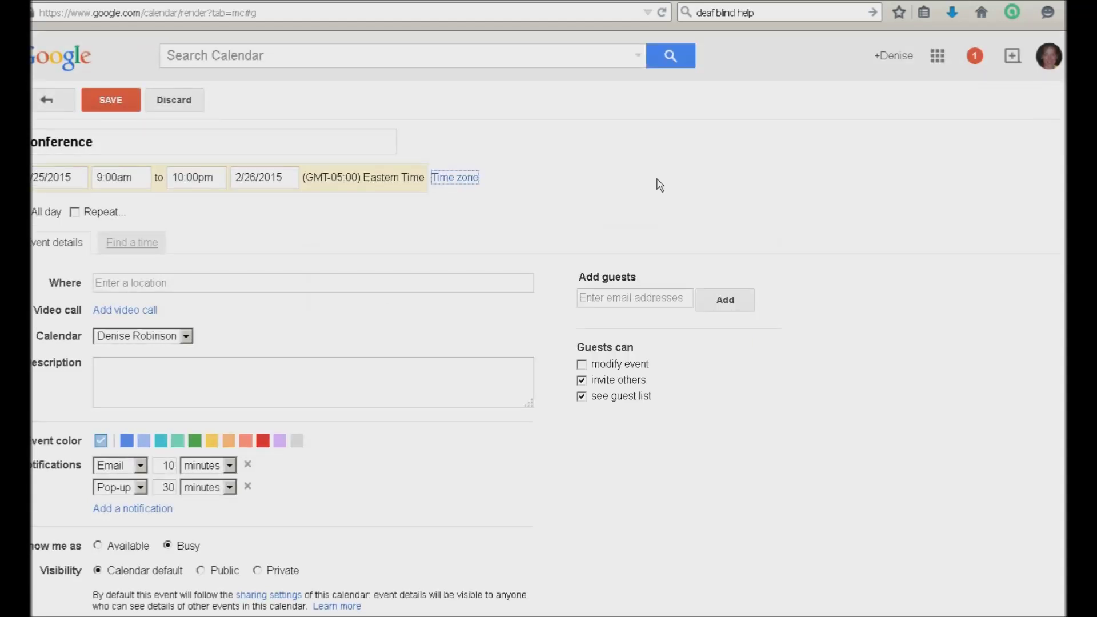
Step: Make the Conference event an all-day event
{"action": "left_click", "coordinate": [660, 184]}
{"action": "key", "text": "space"}
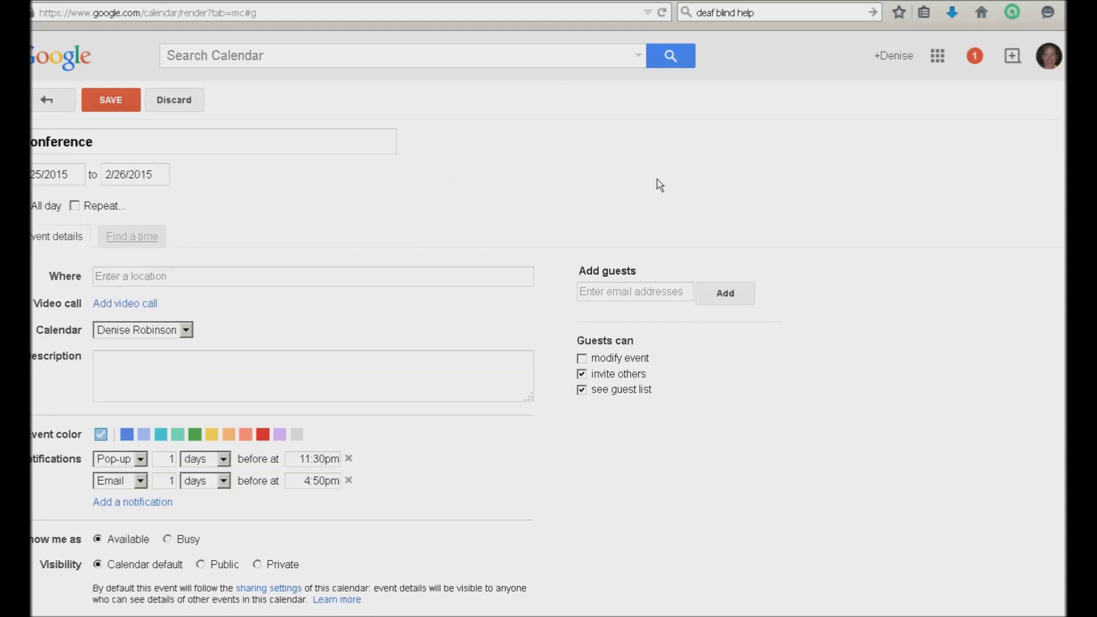
{"action": "key", "text": "Tab"}
{"action": "key", "text": "Tab"}
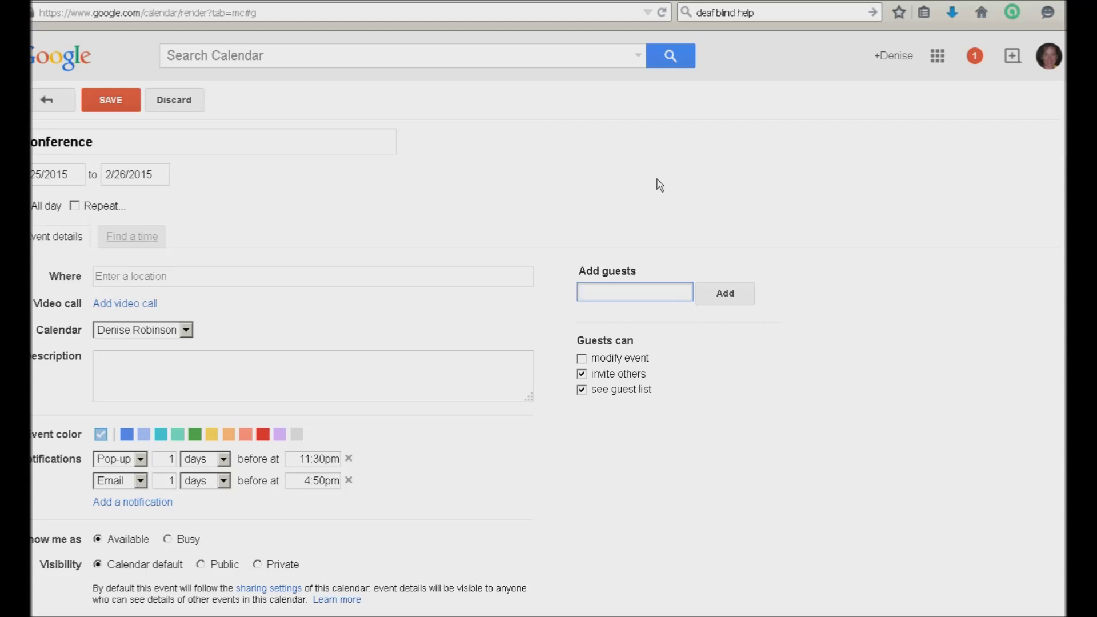
Step: Add a second guest by entering part of their address and accepting the suggestion
{"action": "type", "text": "yourtech"}
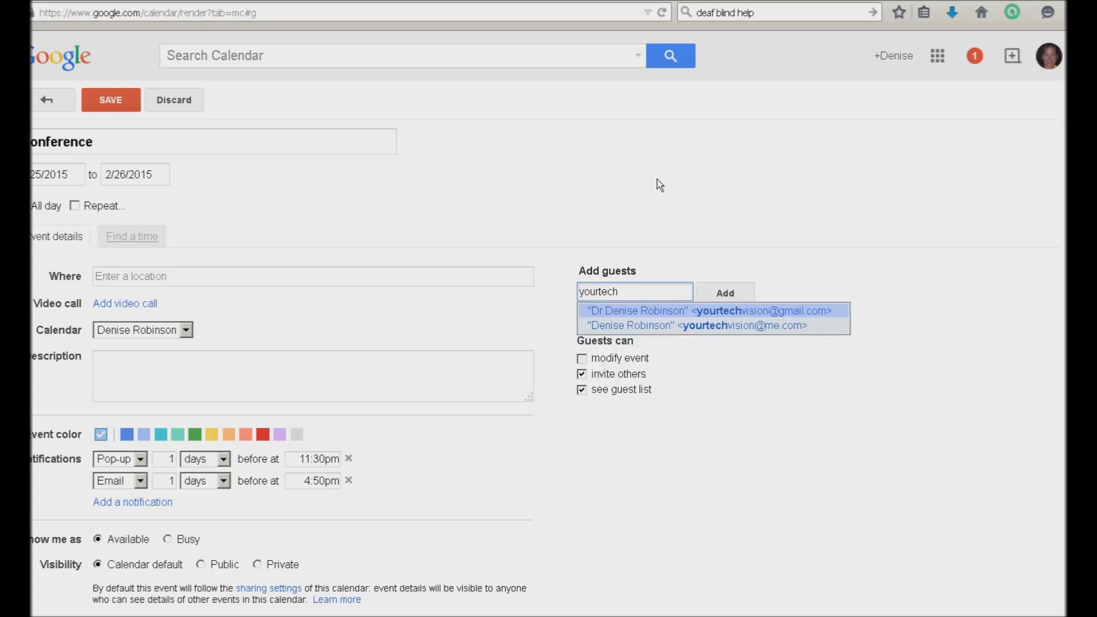
{"action": "key", "text": "Return"}
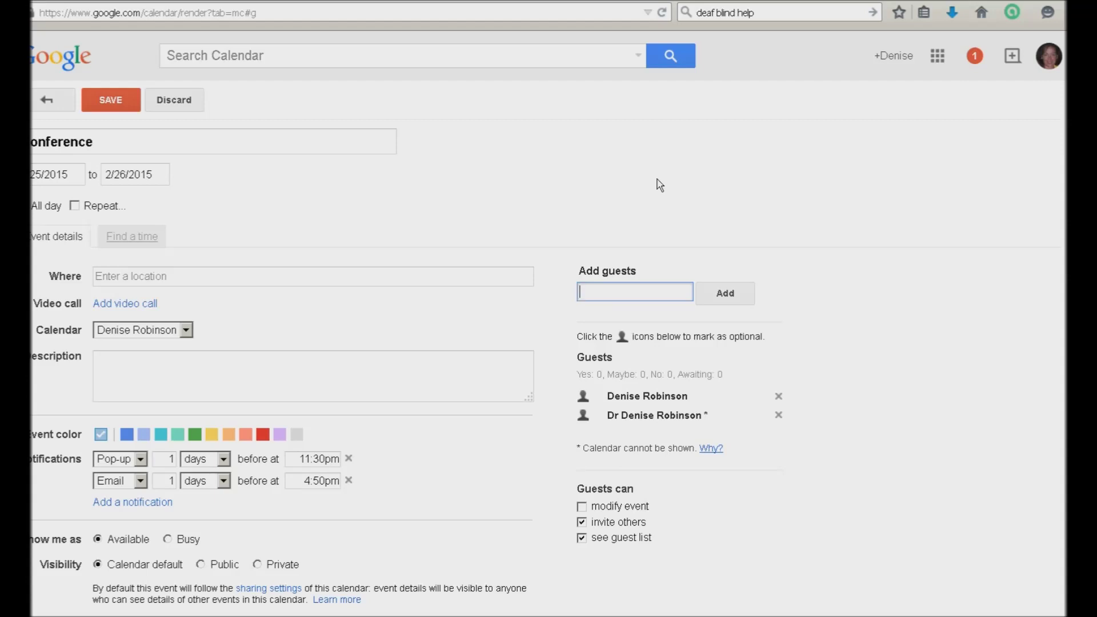
{"action": "key", "text": "Tab"}
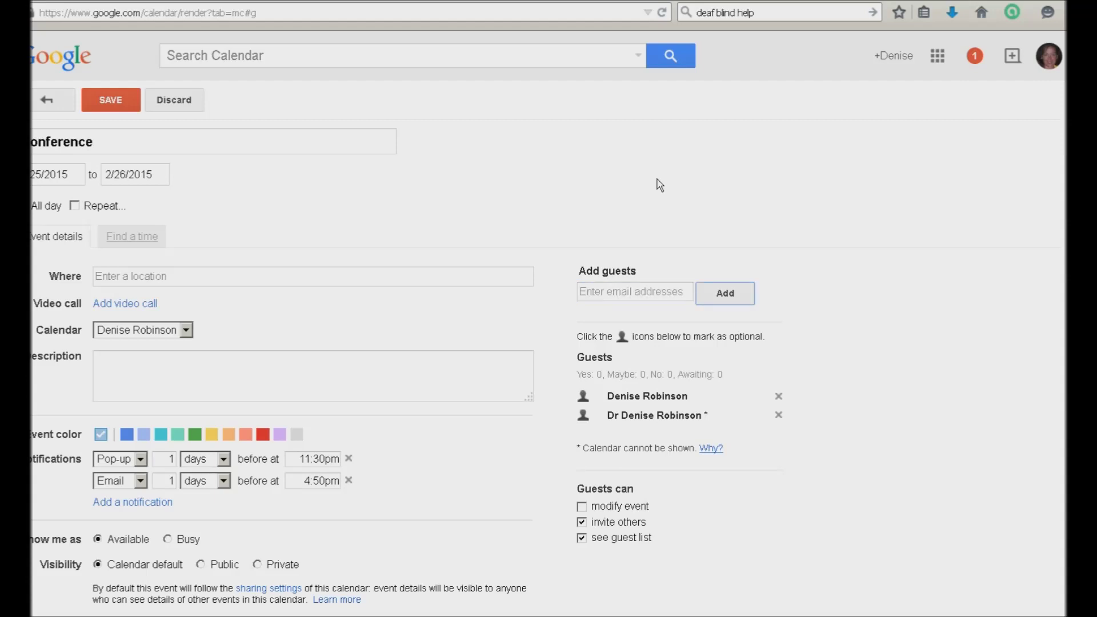
{"action": "key", "text": "Tab"}
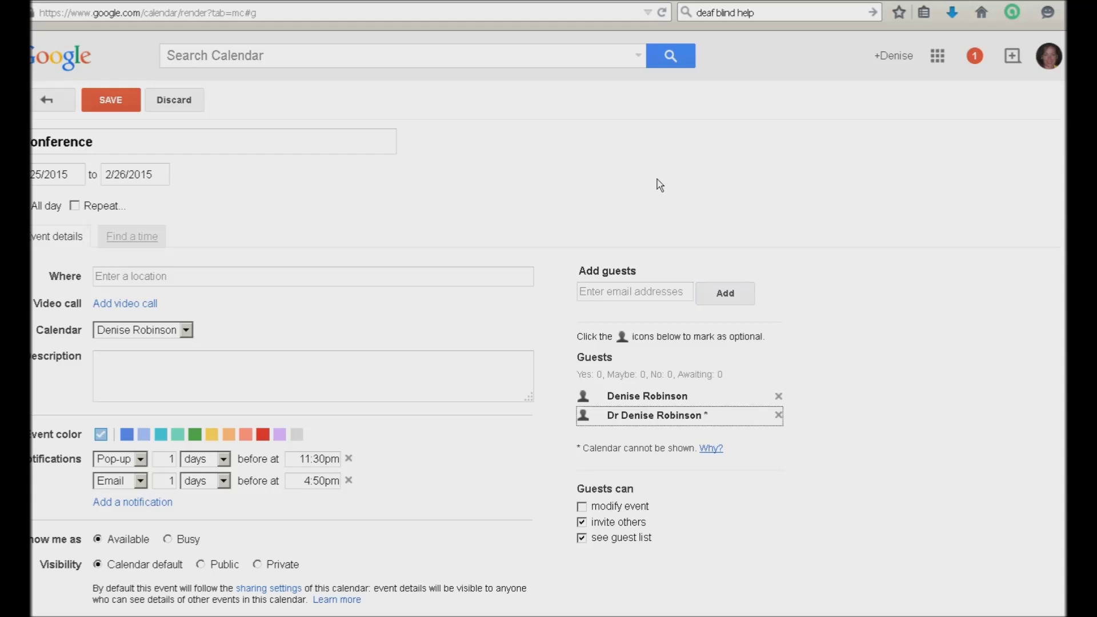
{"action": "key", "text": "Tab"}
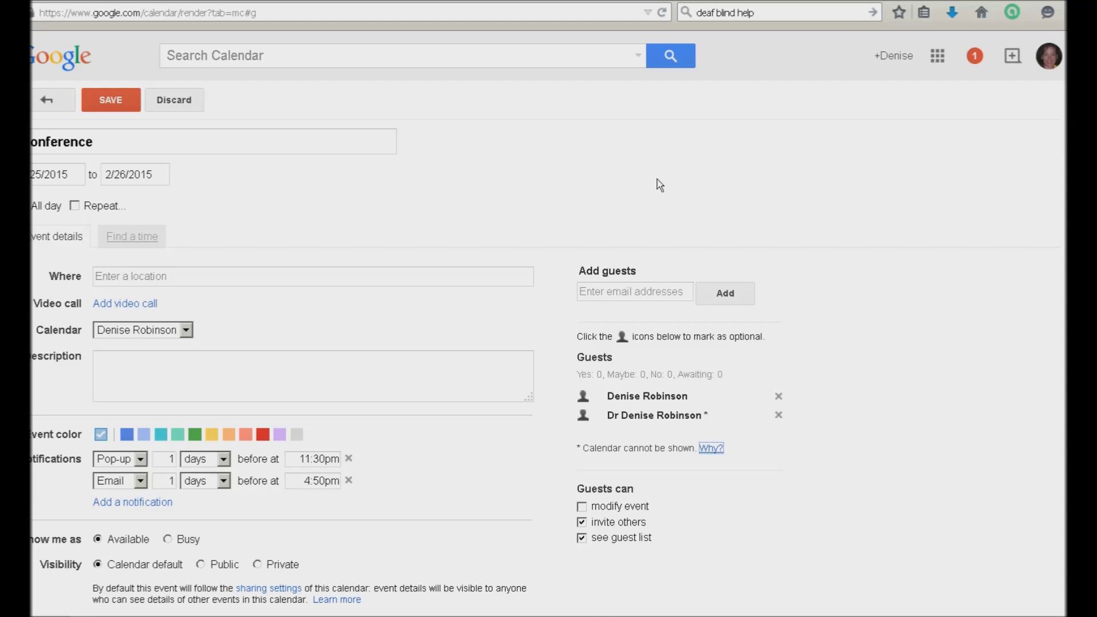
{"action": "key", "text": "Tab"}
{"action": "key", "text": "Tab"}
{"action": "key", "text": "Tab"}
Step: Stop guests from seeing the guest list and set the location to Maryland
{"action": "key", "text": "space"}
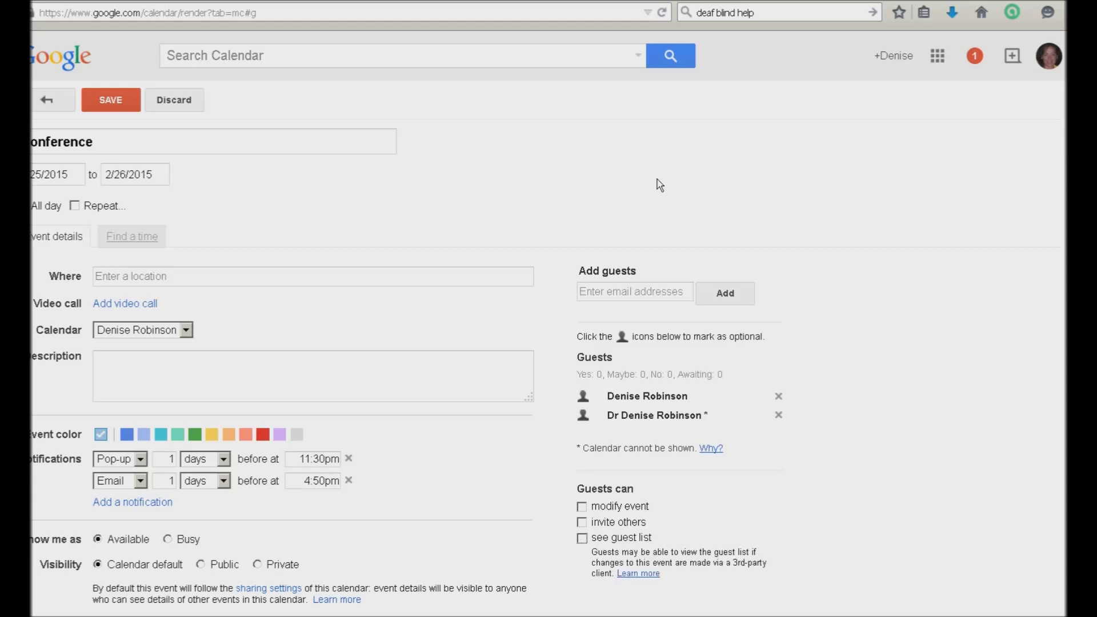
{"action": "key", "text": "Tab"}
{"action": "key", "text": "Tab"}
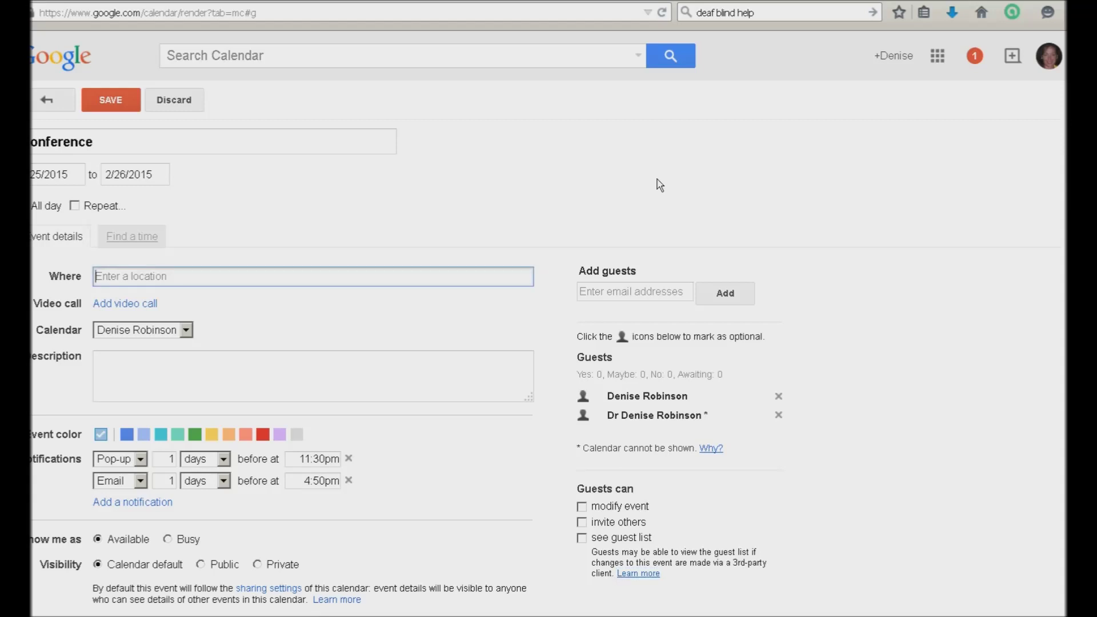
{"action": "type", "text": "Maryland"}
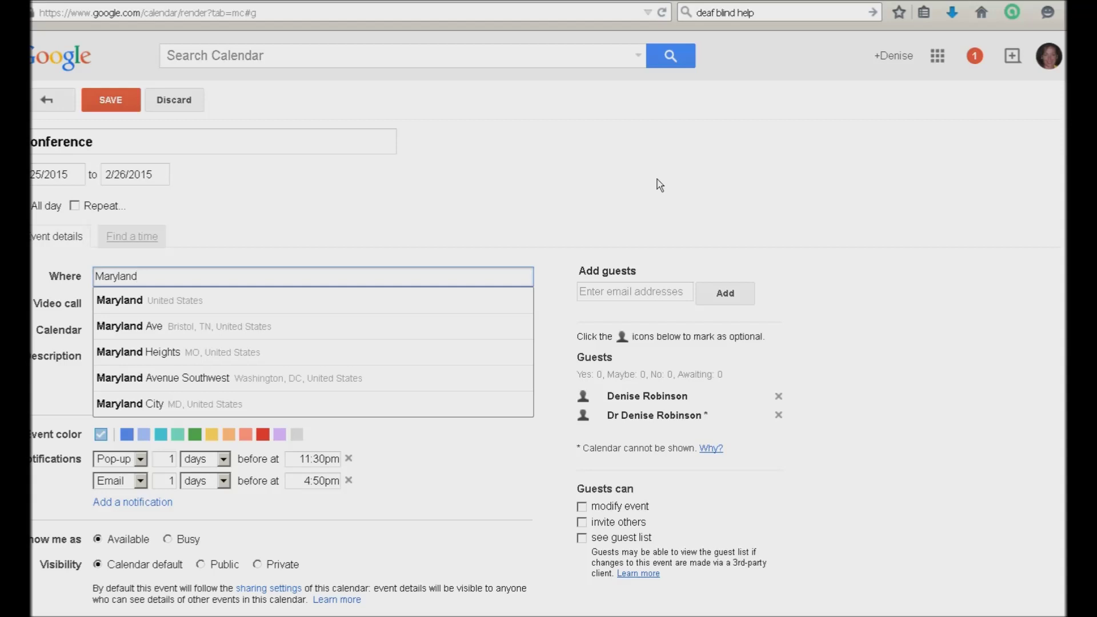
{"action": "key", "text": "Tab"}
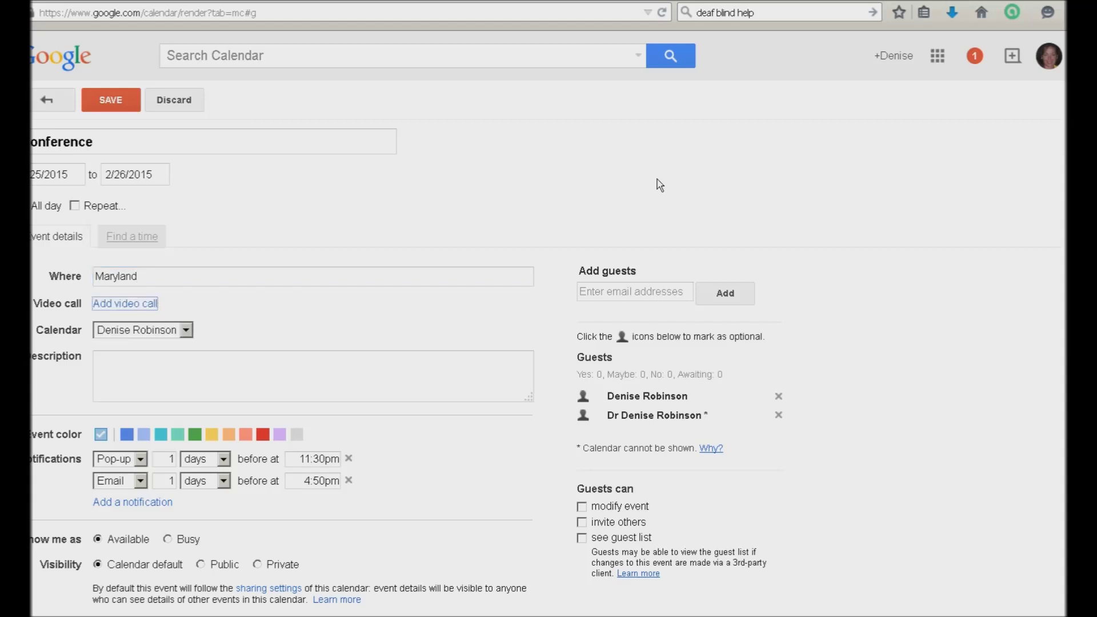
Step: Add the description 'Give AER presentation'
{"action": "key", "text": "Tab"}
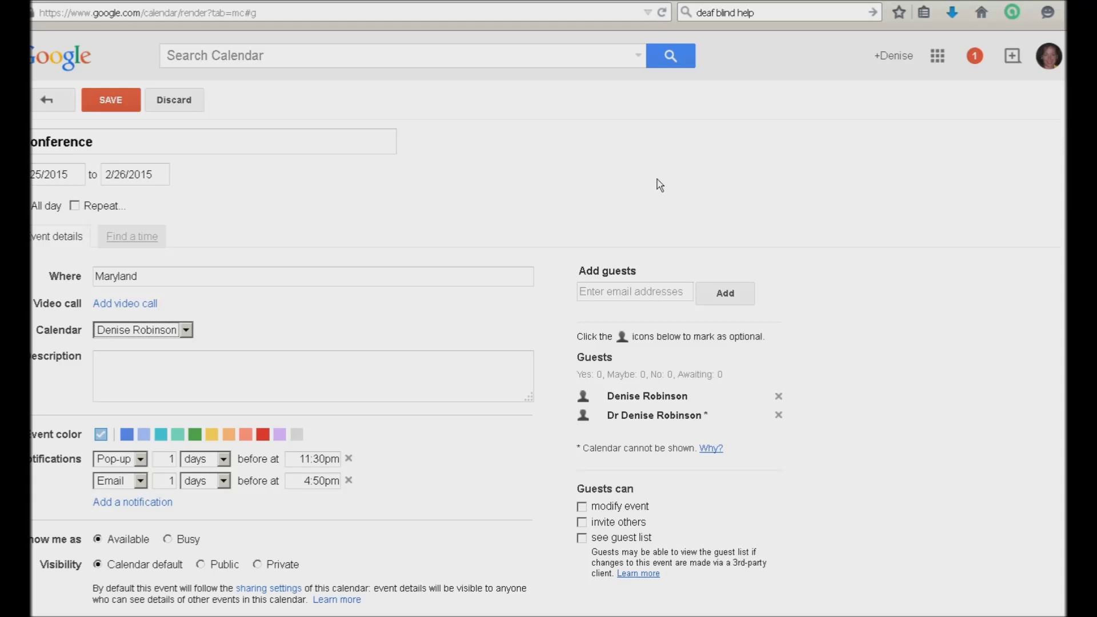
{"action": "key", "text": "Tab"}
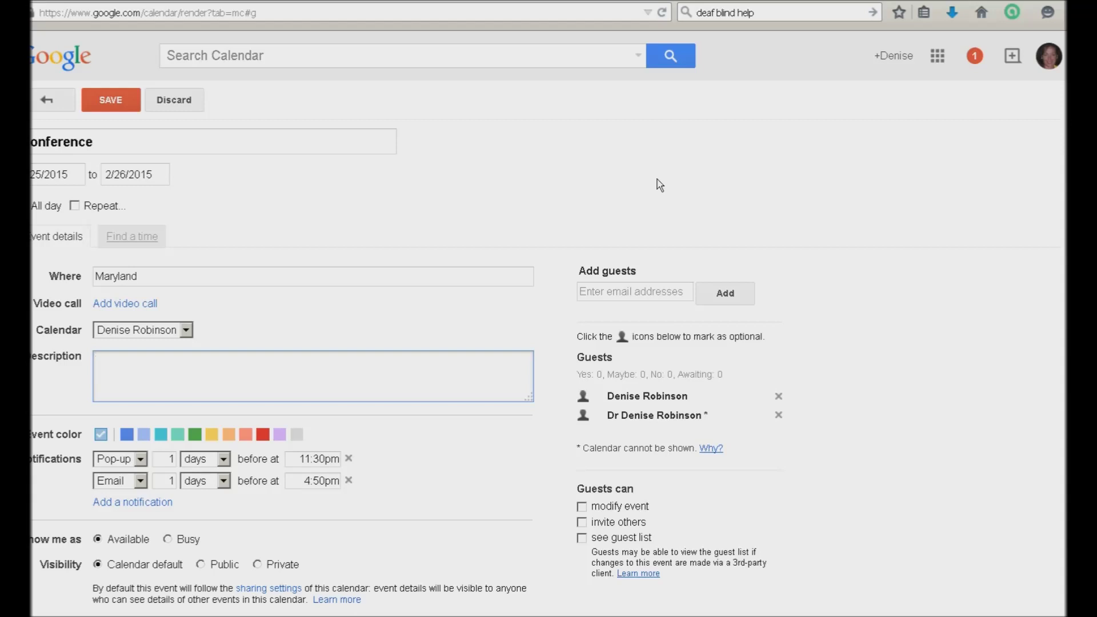
{"action": "type", "text": "Give AER presentation"}
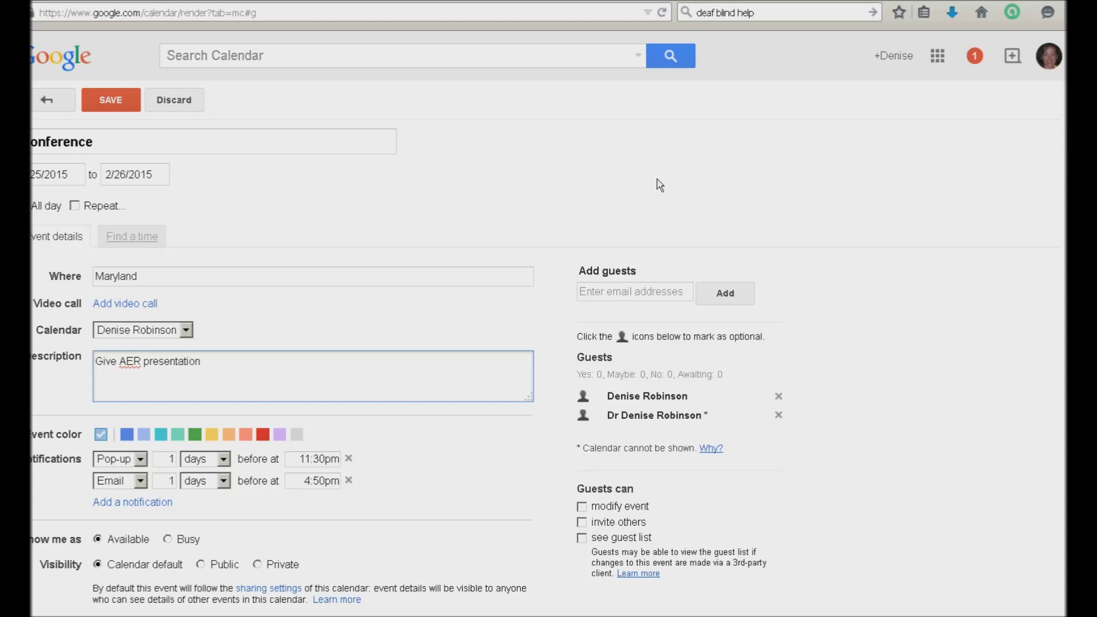
{"action": "key", "text": "Tab"}
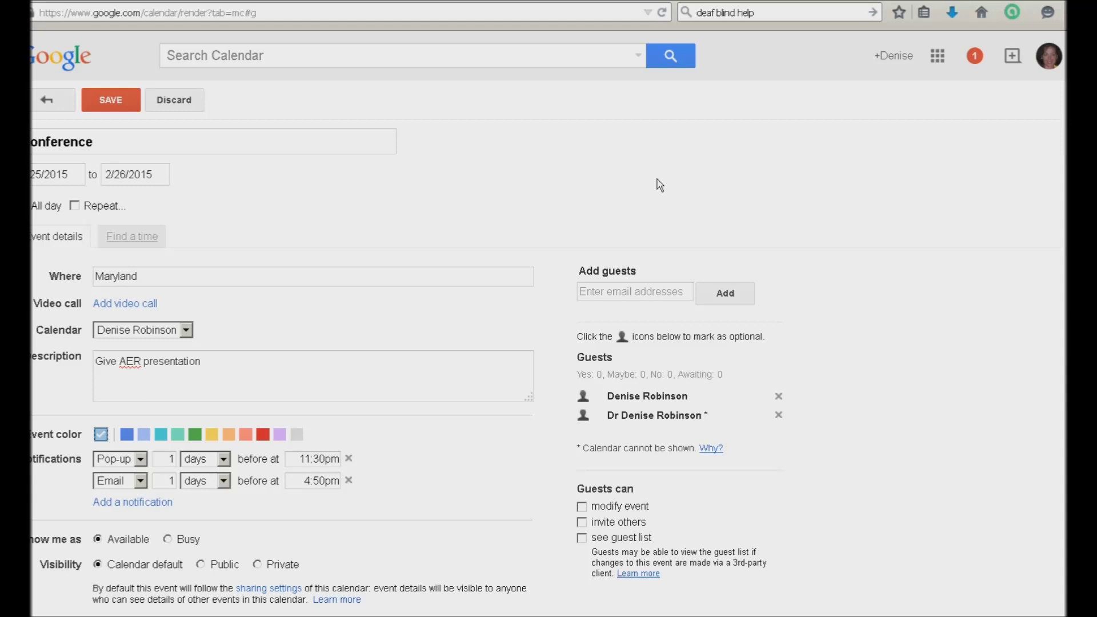
Step: Set notifications: pop-up 3 days before at 10:00am, email 2 days before at 9:00am
{"action": "key", "text": "Tab"}
{"action": "key", "text": "Tab"}
{"action": "type", "text": "3"}
{"action": "key", "text": "Tab"}
{"action": "key", "text": "Tab"}
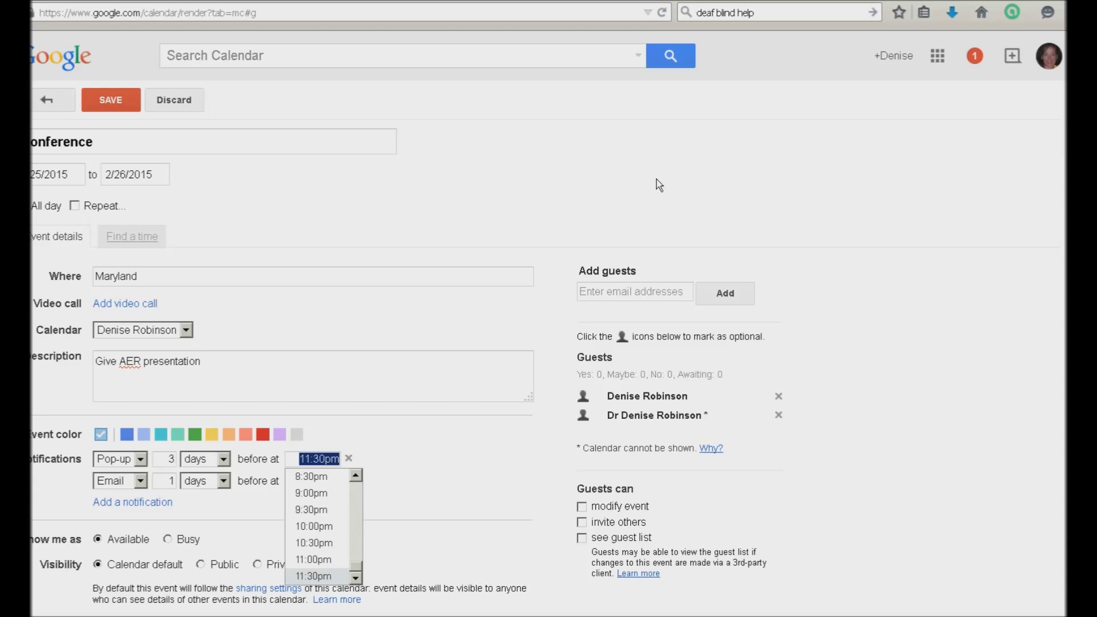
{"action": "type", "text": "10"}
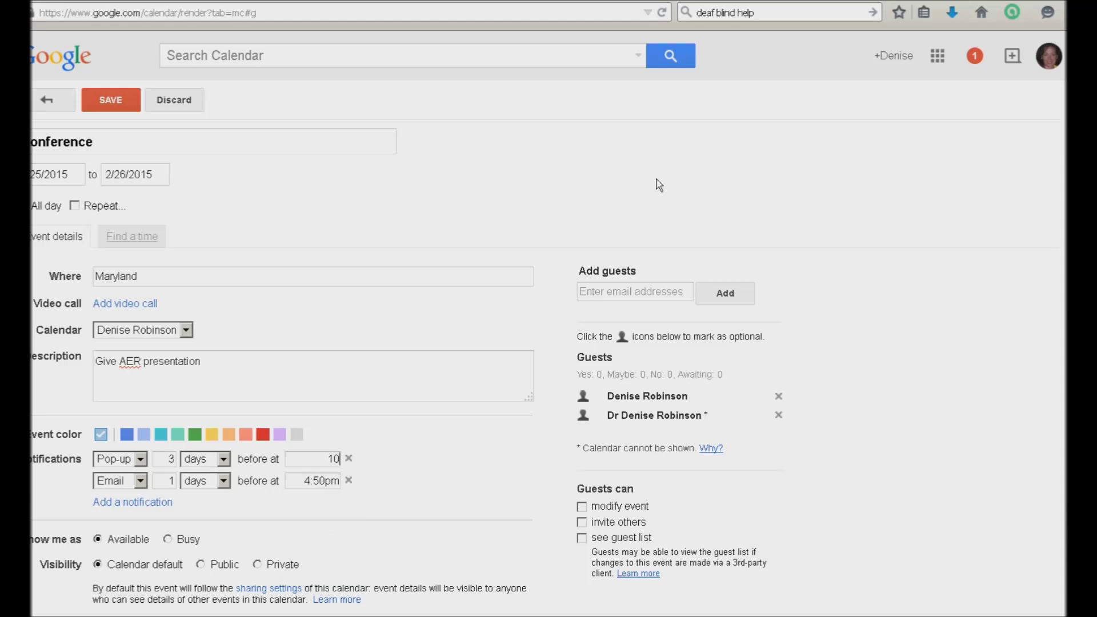
{"action": "key", "text": "Tab"}
{"action": "key", "text": "Tab"}
{"action": "key", "text": "Tab"}
{"action": "type", "text": "2"}
{"action": "key", "text": "Tab"}
{"action": "key", "text": "Tab"}
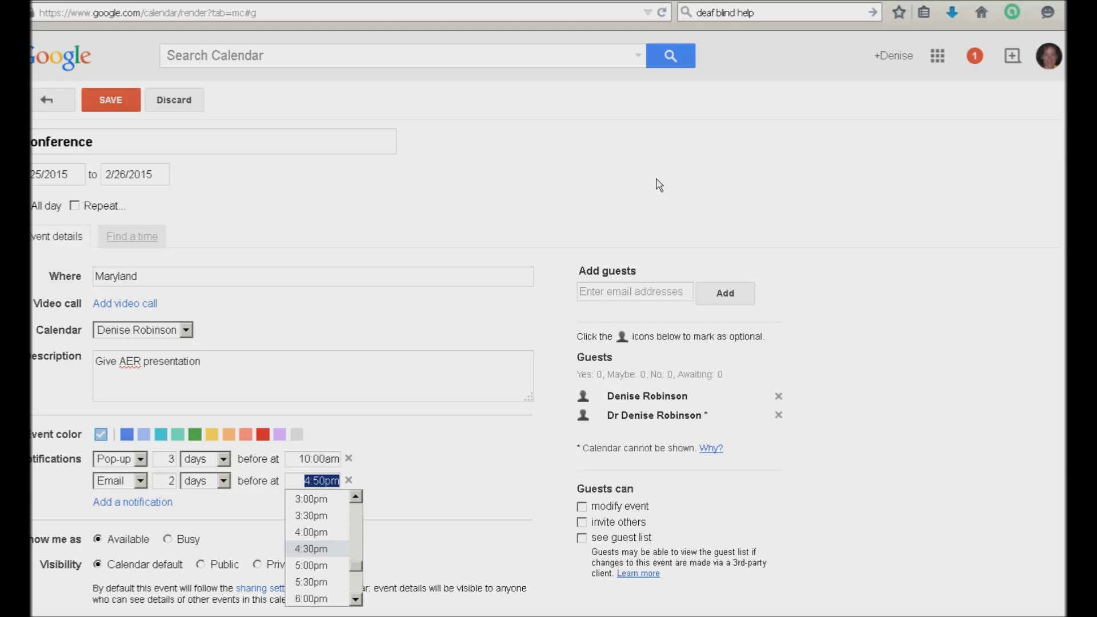
{"action": "type", "text": "9"}
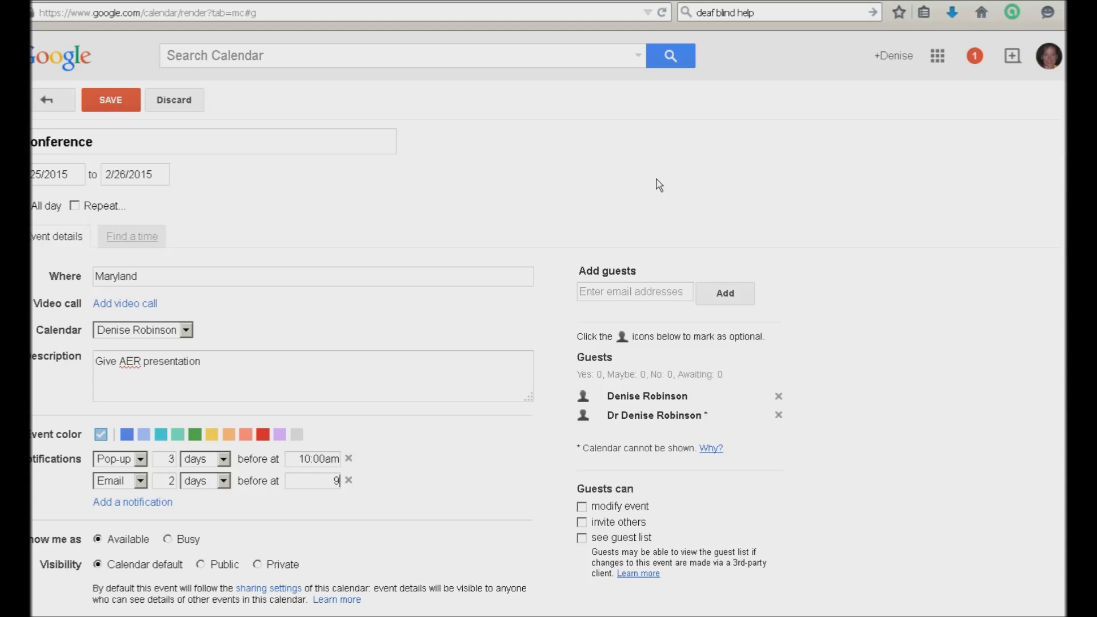
{"action": "key", "text": "Tab"}
{"action": "key", "text": "Tab"}
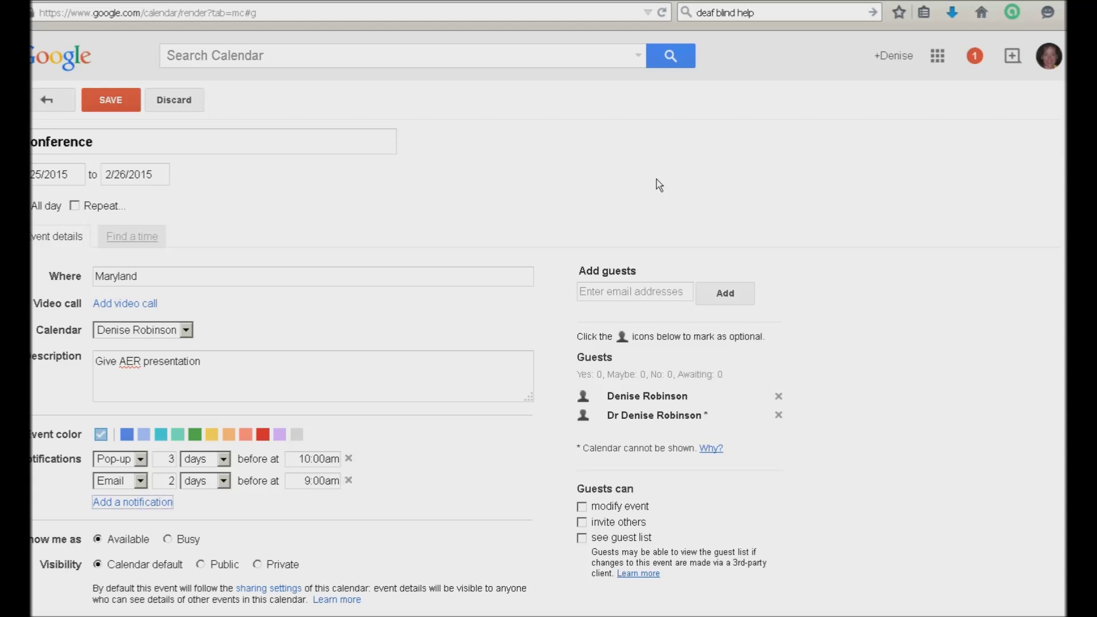
{"action": "key", "text": "Tab"}
Step: Save the Conference event using the SAVE button from the form field list
{"action": "key", "text": "Insert+F5"}
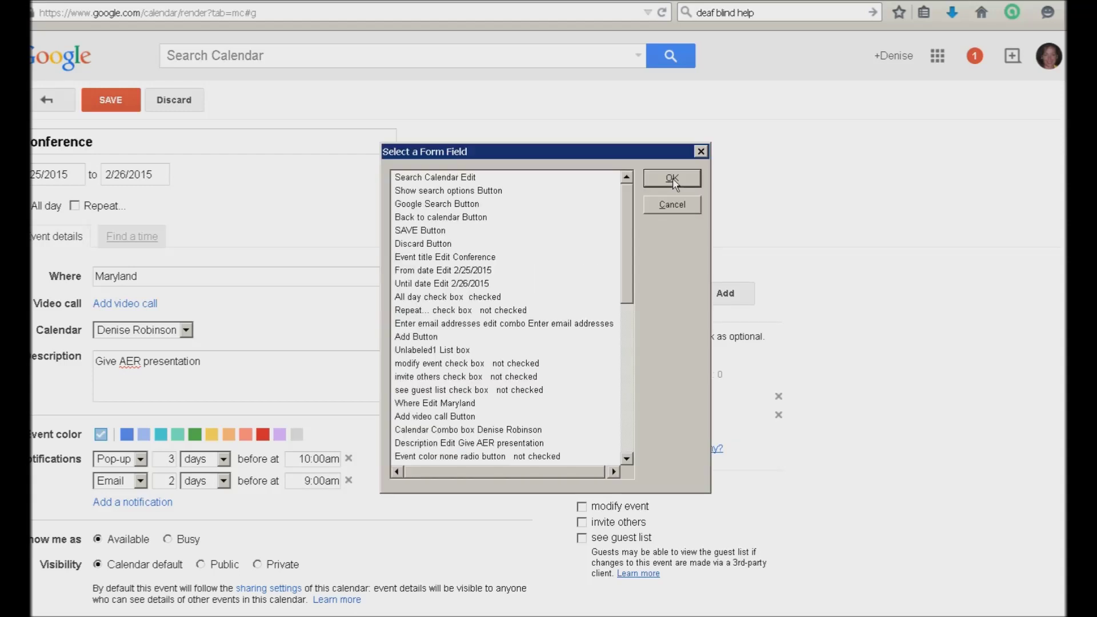
{"action": "key", "text": "s"}
{"action": "key", "text": "s"}
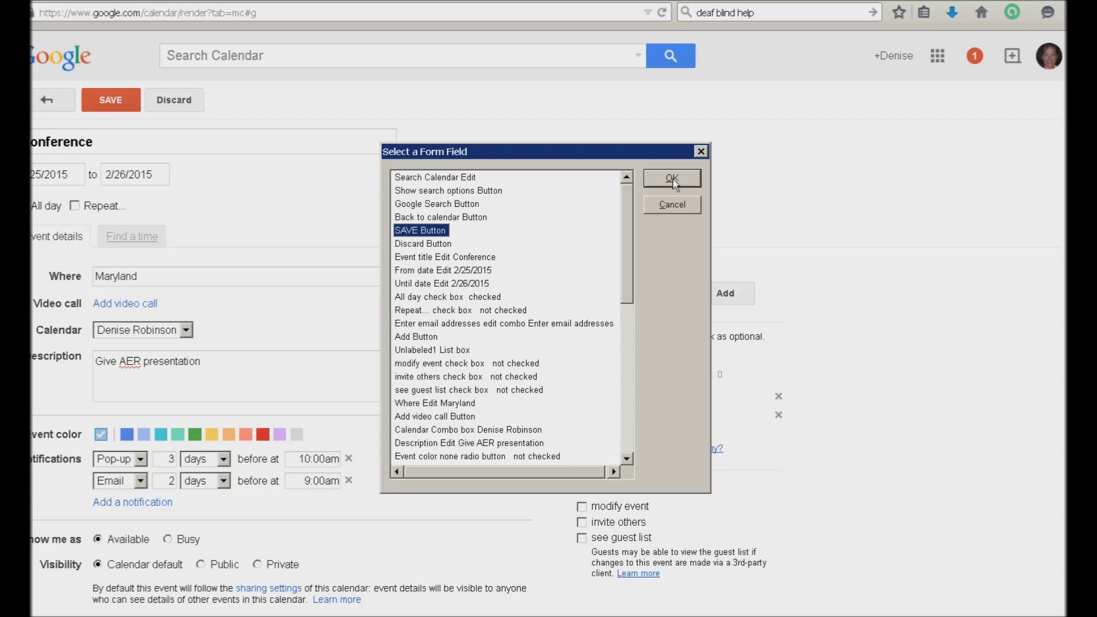
{"action": "left_click", "coordinate": [673, 179]}
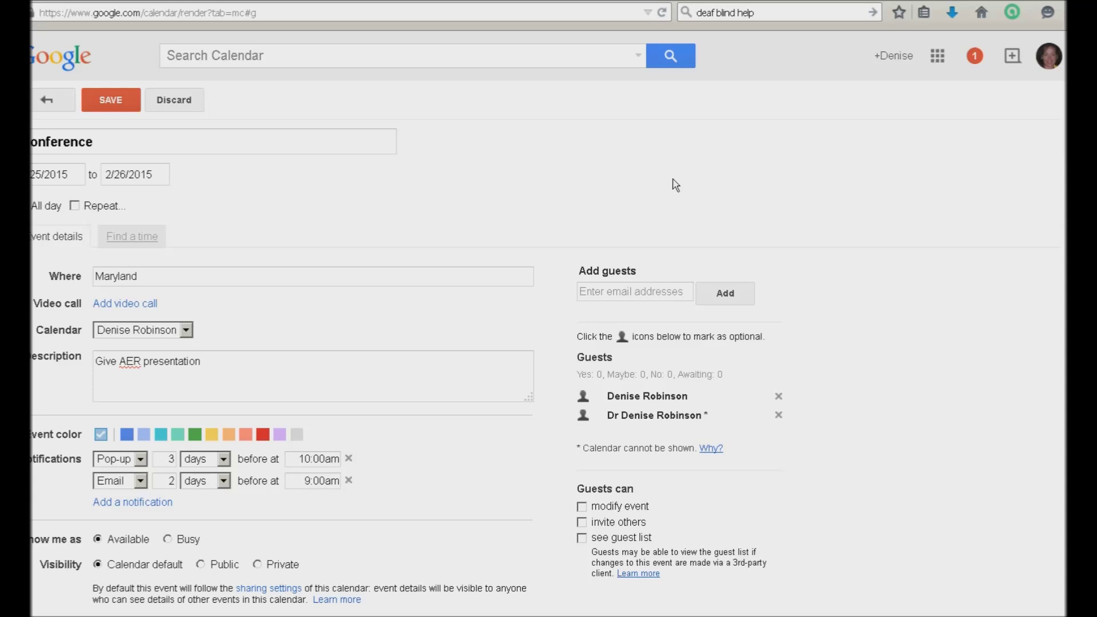
{"action": "key", "text": "Return"}
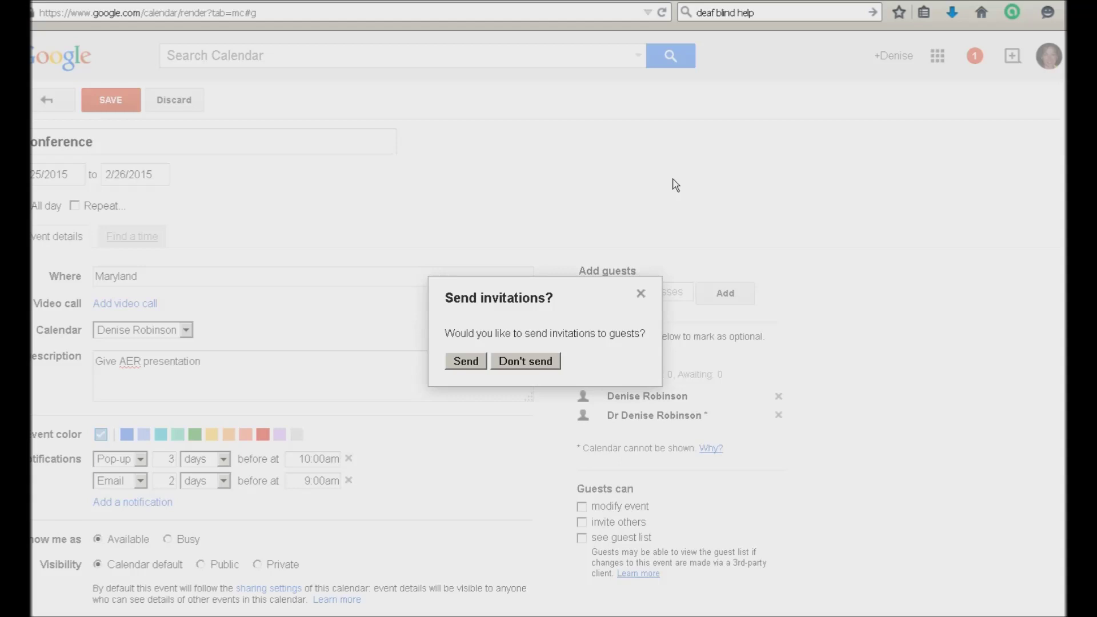
{"action": "key", "text": "Tab"}
{"action": "key", "text": "Tab"}
Step: Send invitations to the guests, adding Conference to the agenda on Feb 25–26
{"action": "key", "text": "Return"}
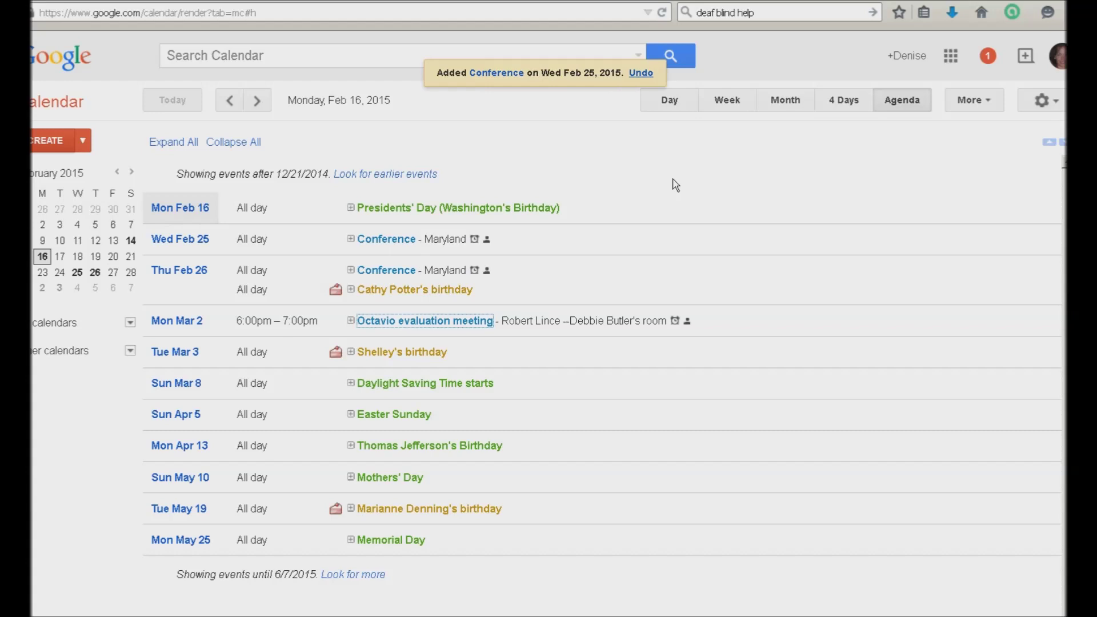